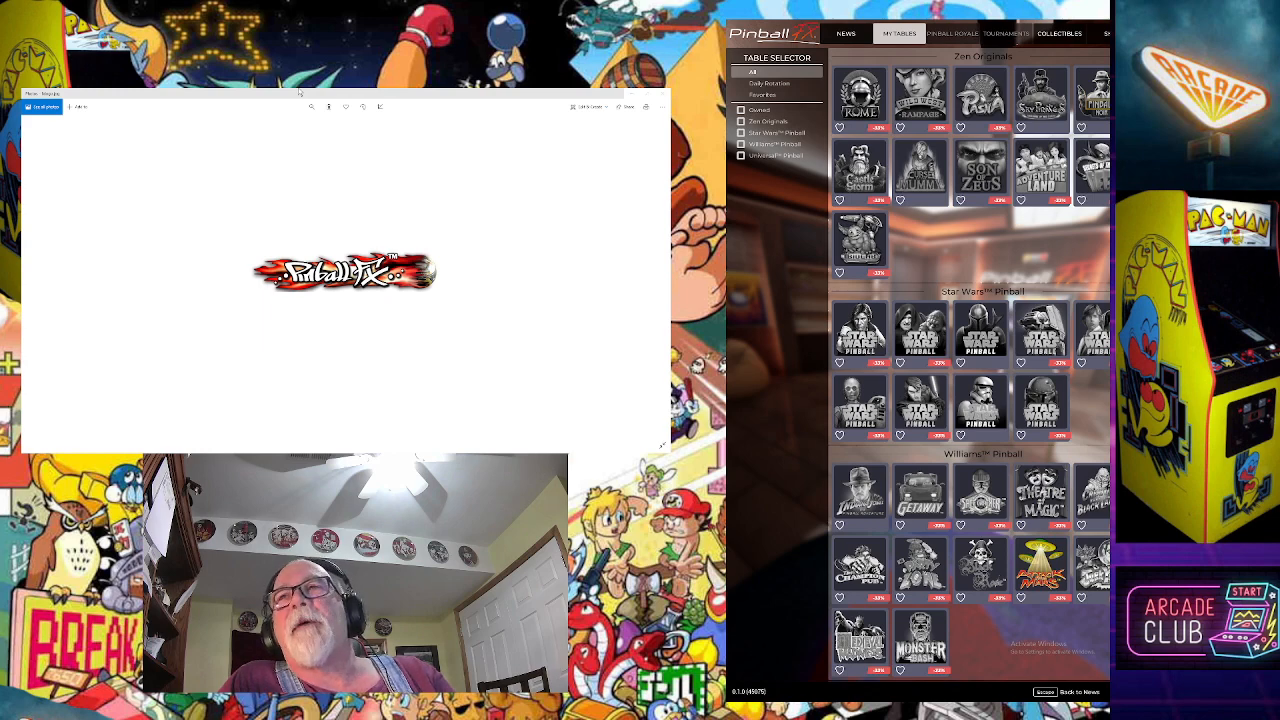
key("Escape")
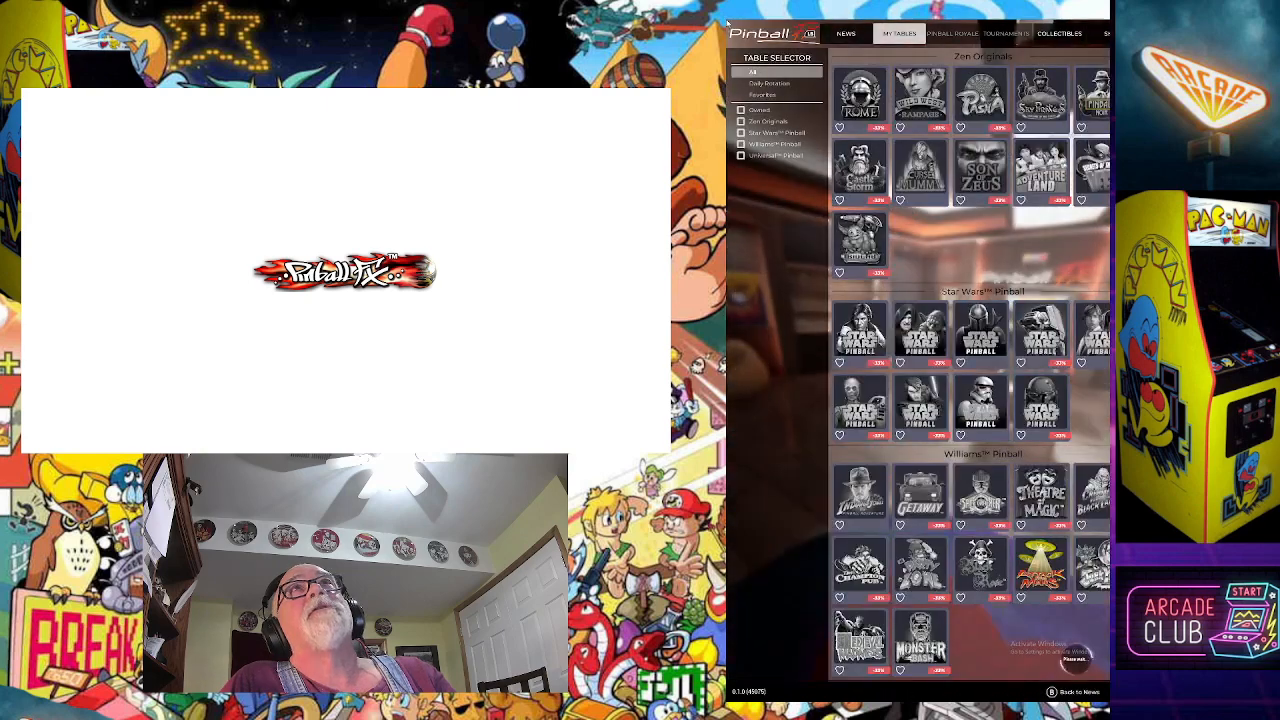
key("Down")
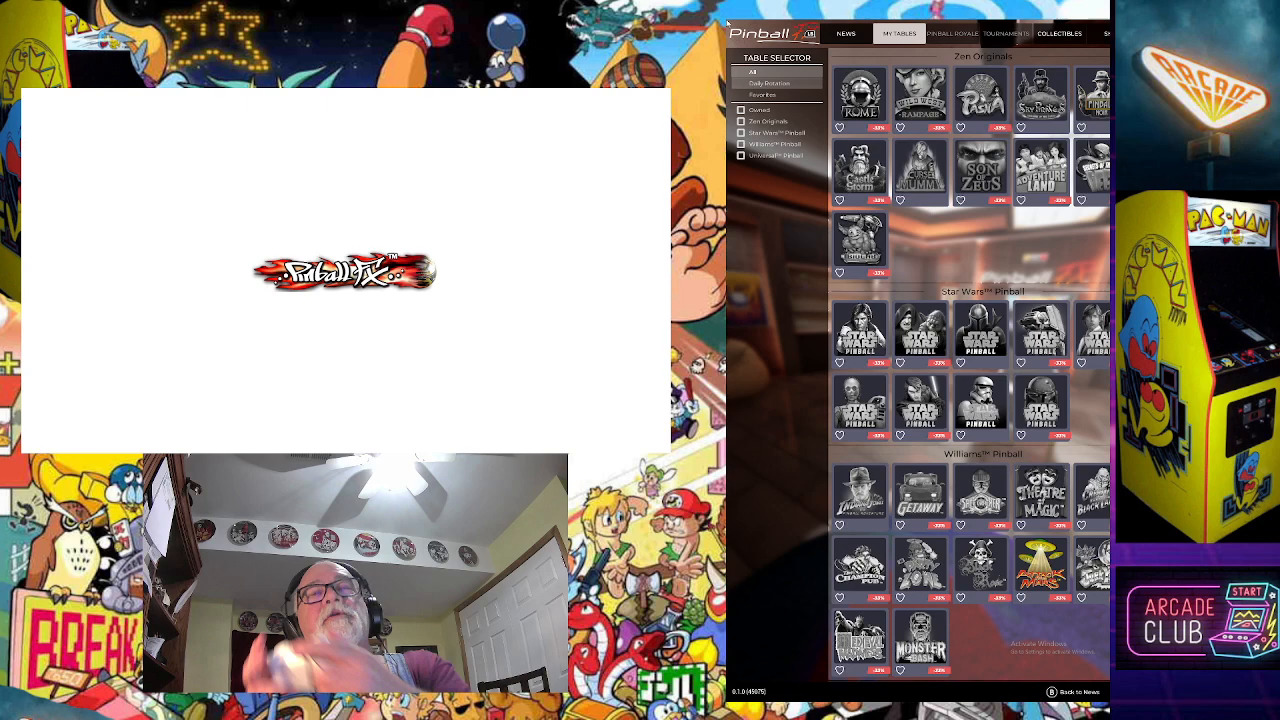
key("Down")
key("Right")
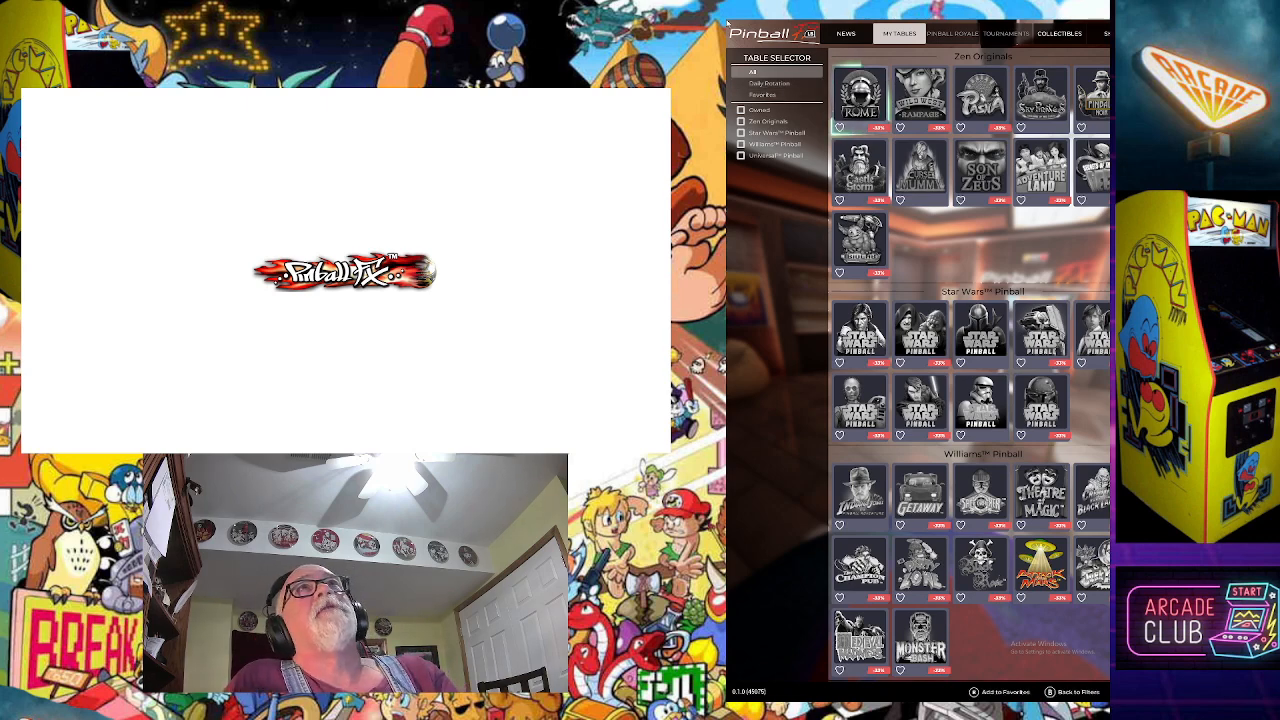
key("Right")
key("Down")
key("Down")
key("Down")
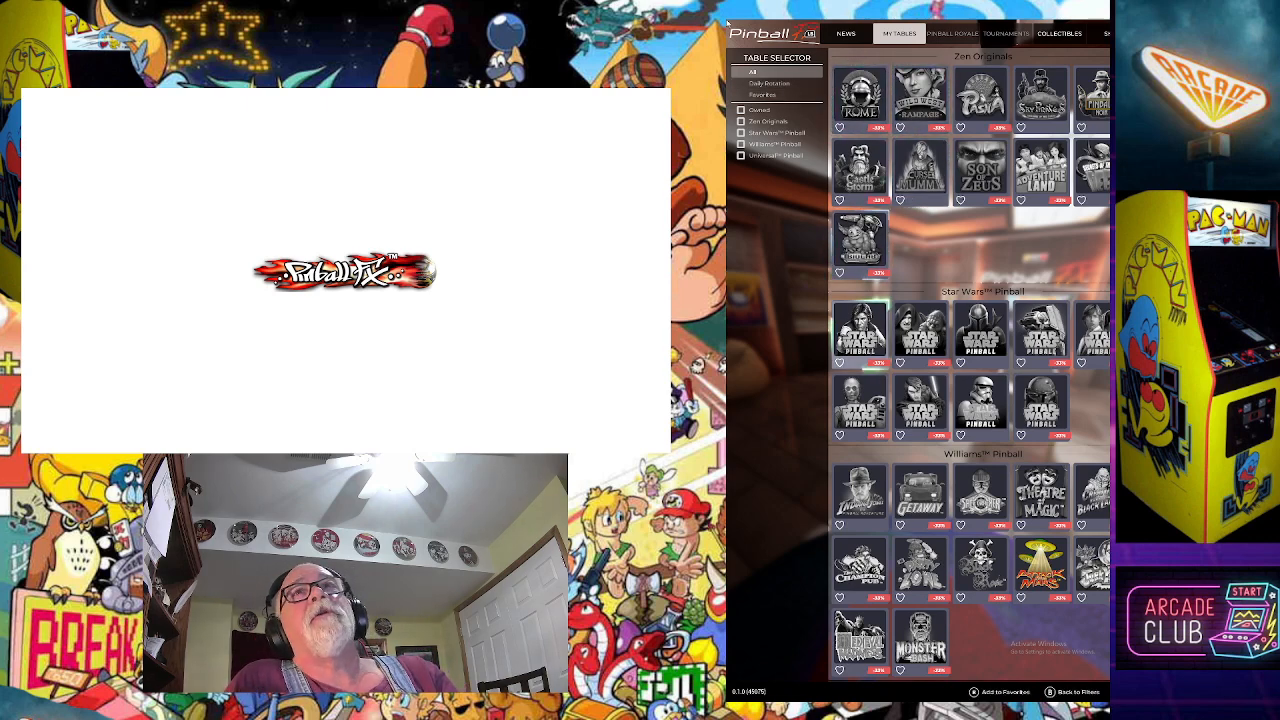
key("Down")
key("Up")
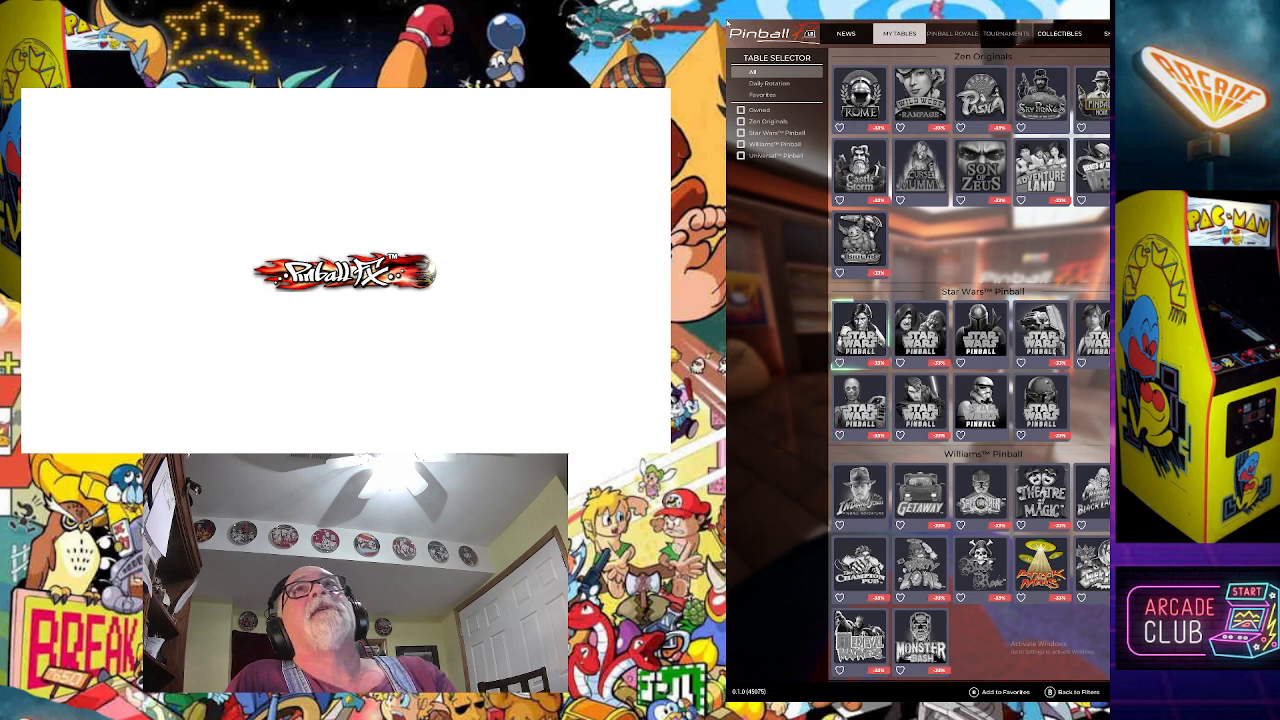
key("Down")
key("Right")
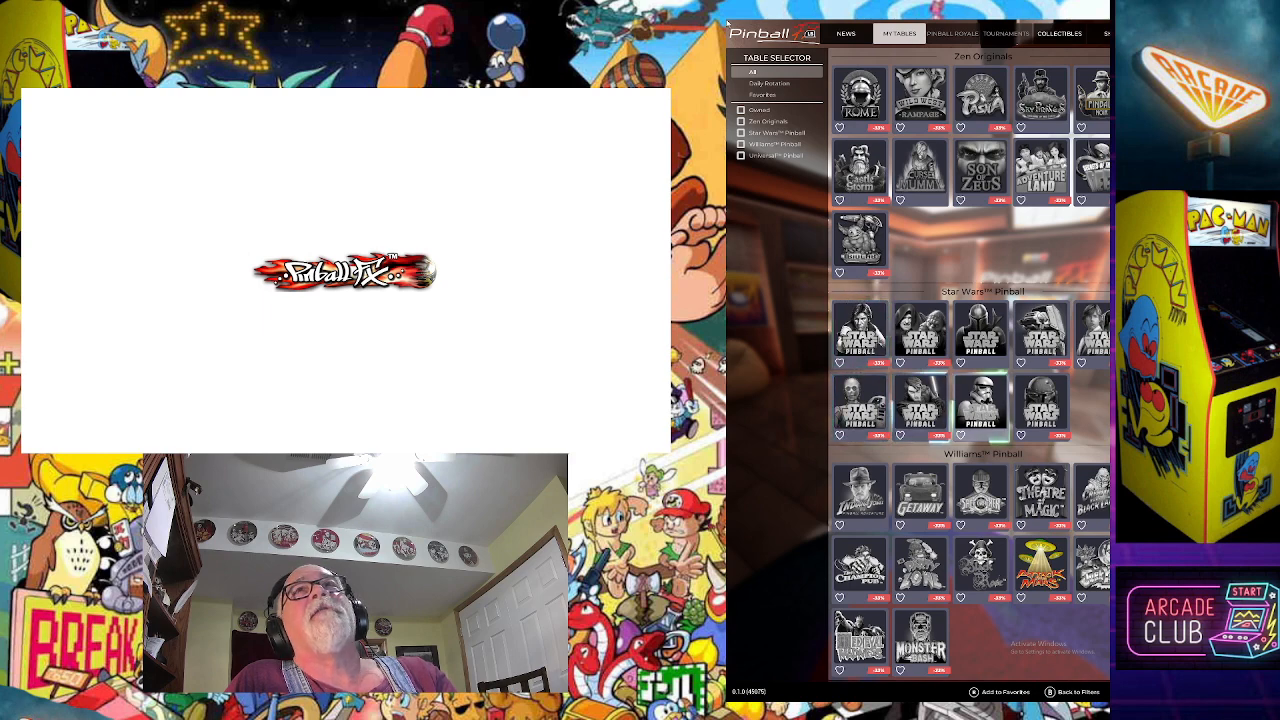
key("Right")
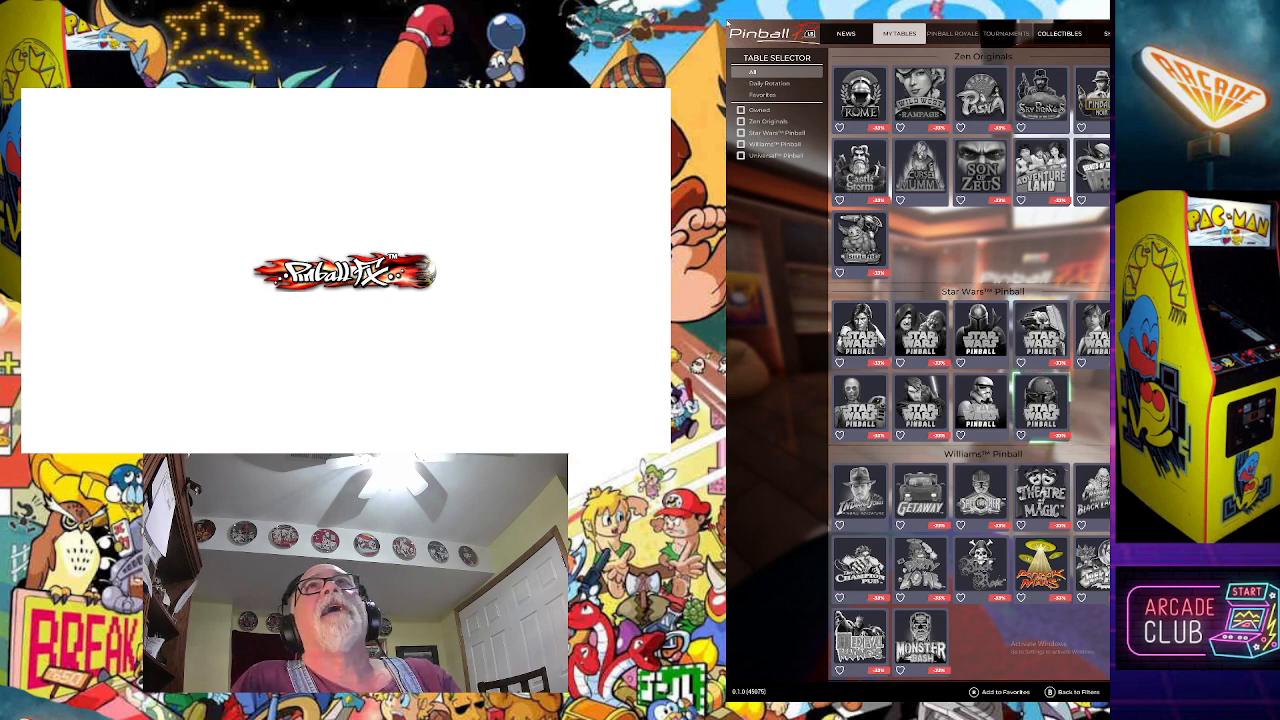
key("Up")
key("Up")
key("Up")
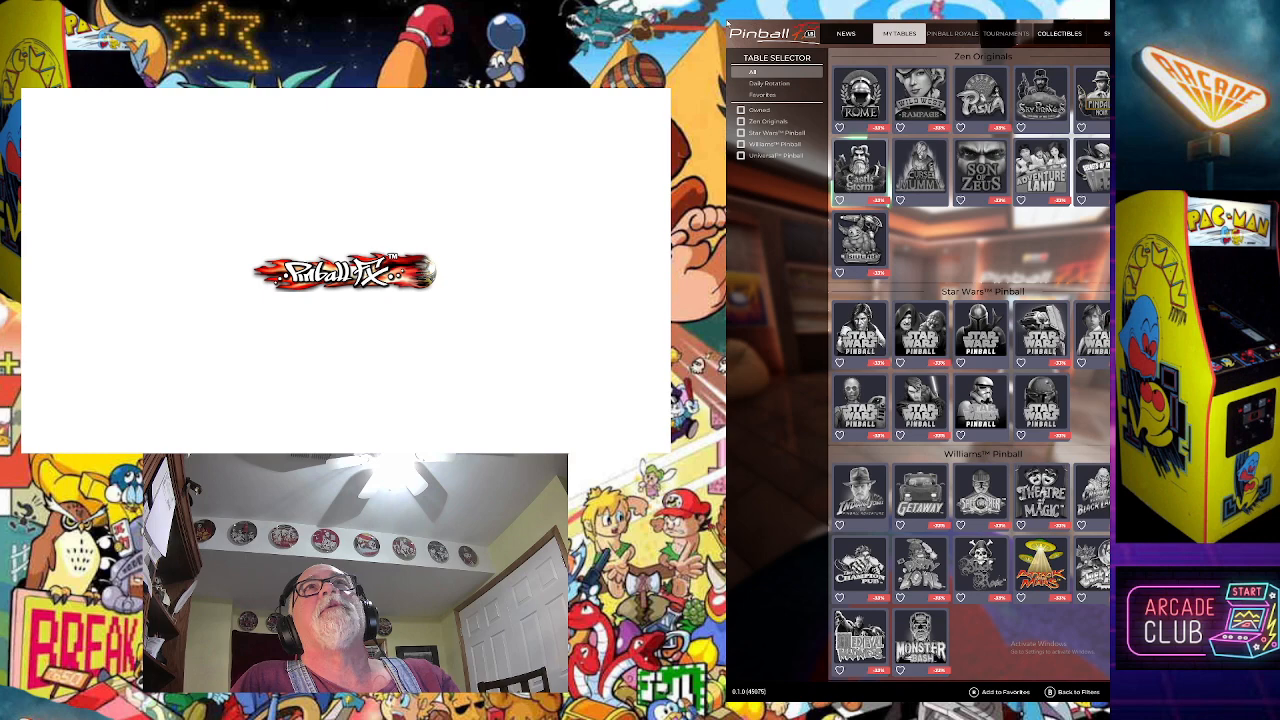
key("Up")
key("Right")
key("Right")
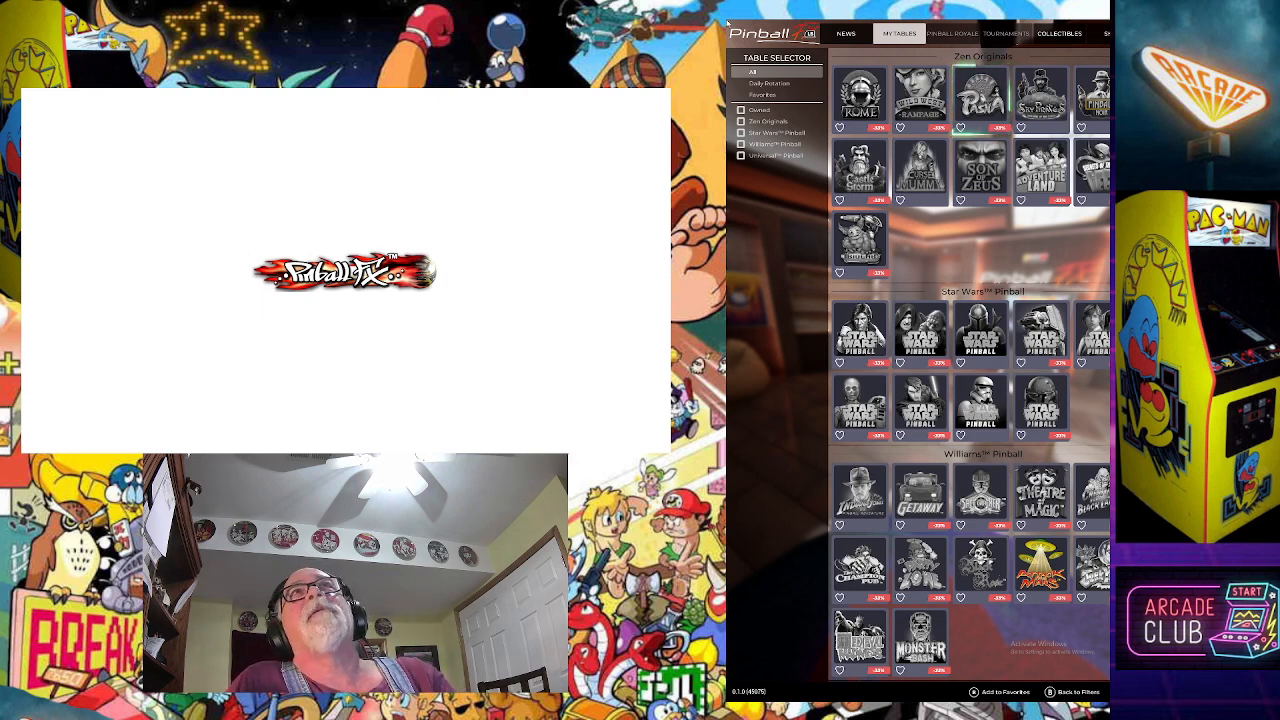
key("Right")
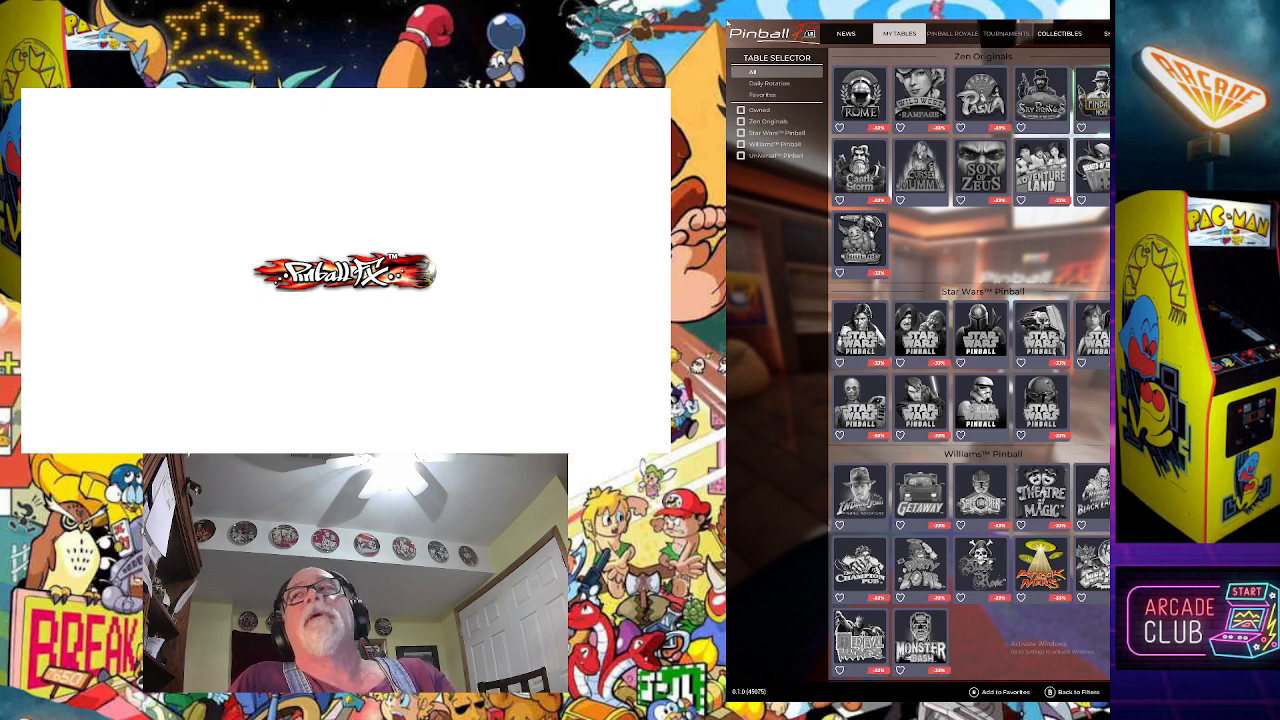
Start a Classic game on the Pinball Noir table from its Game Modes list
key("Return")
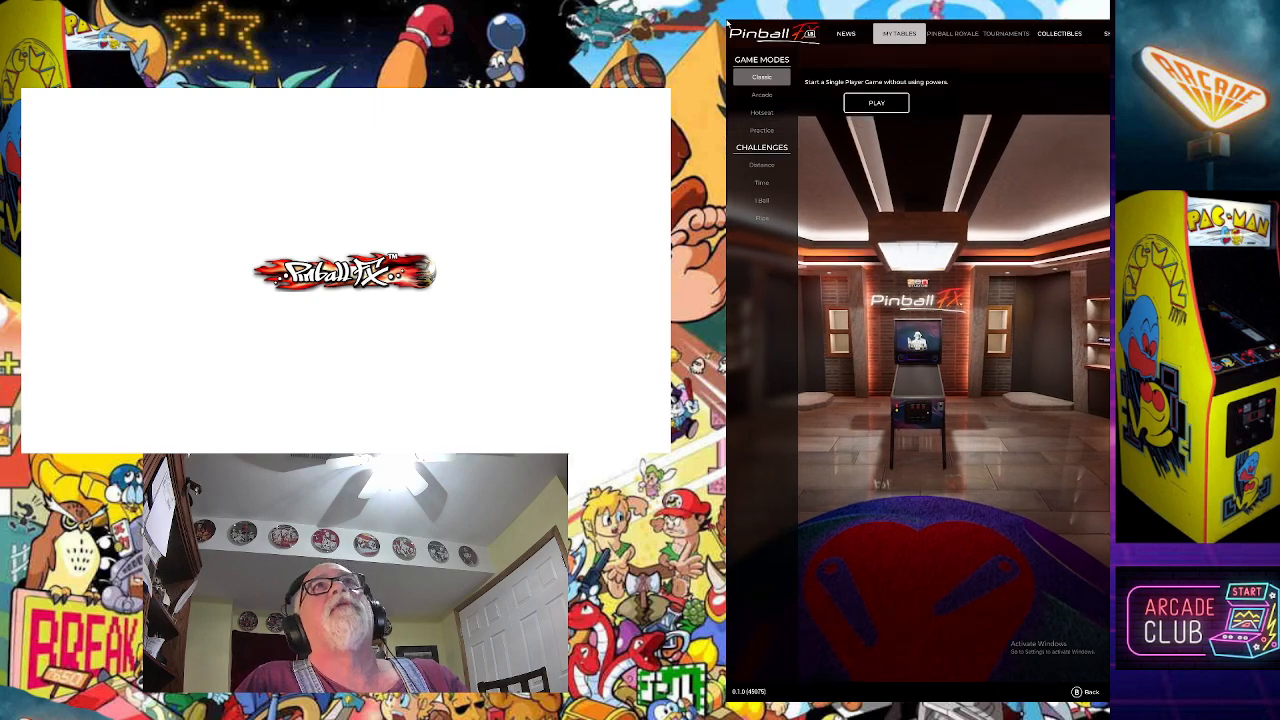
key("Return")
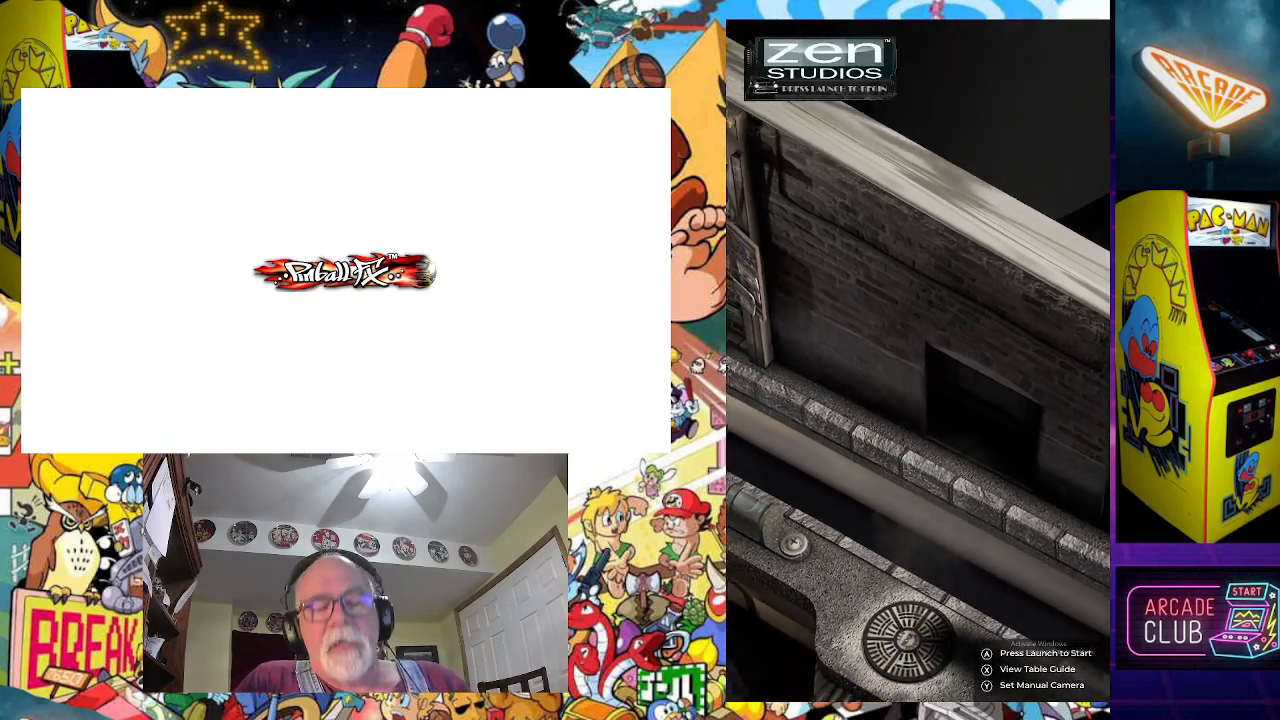
Plunge ball 1 into play and run the score up to 38,000 before ball 2
key("Return")
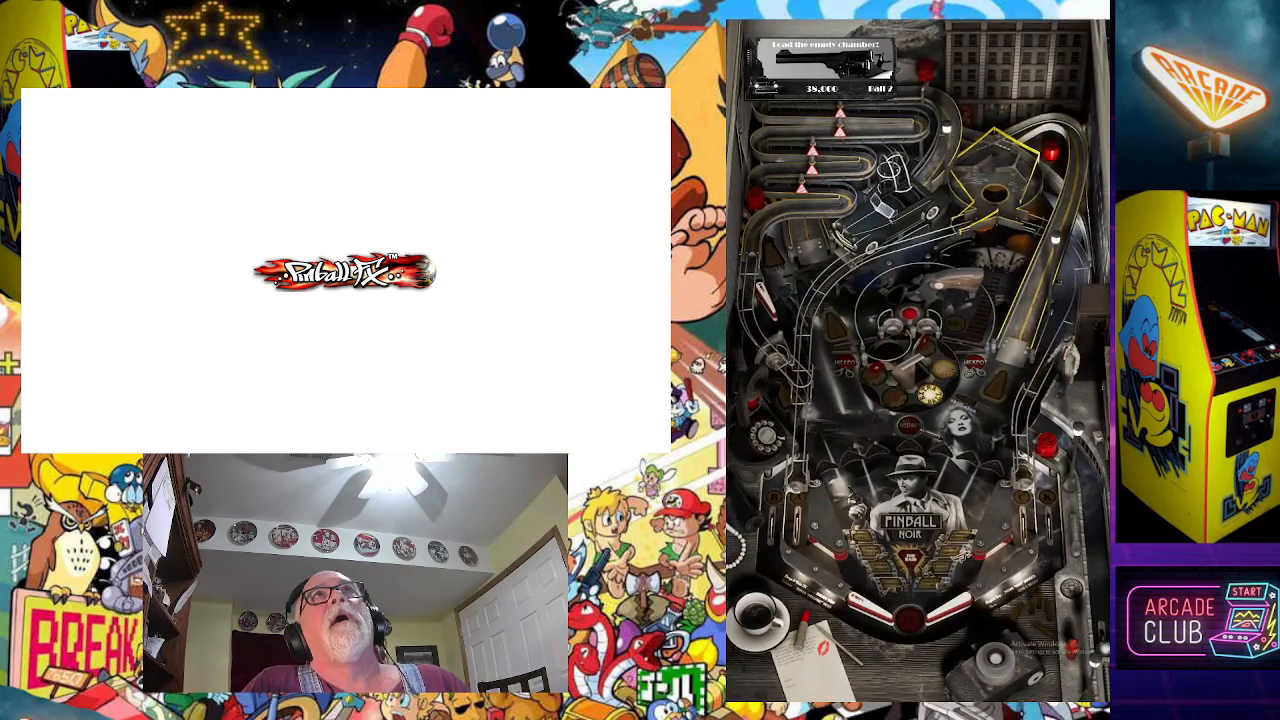
Switch the camera view and flip to keep the last ball alive until it drains at 190,002
key("c")
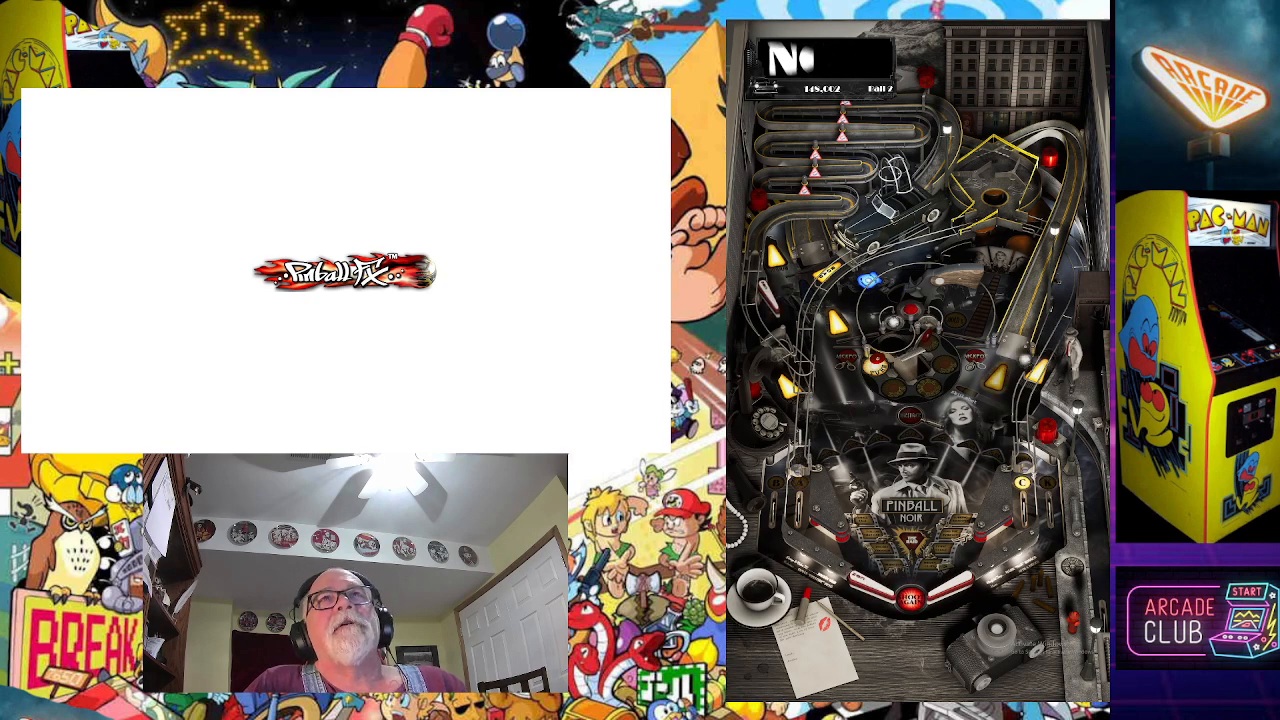
key("shift")
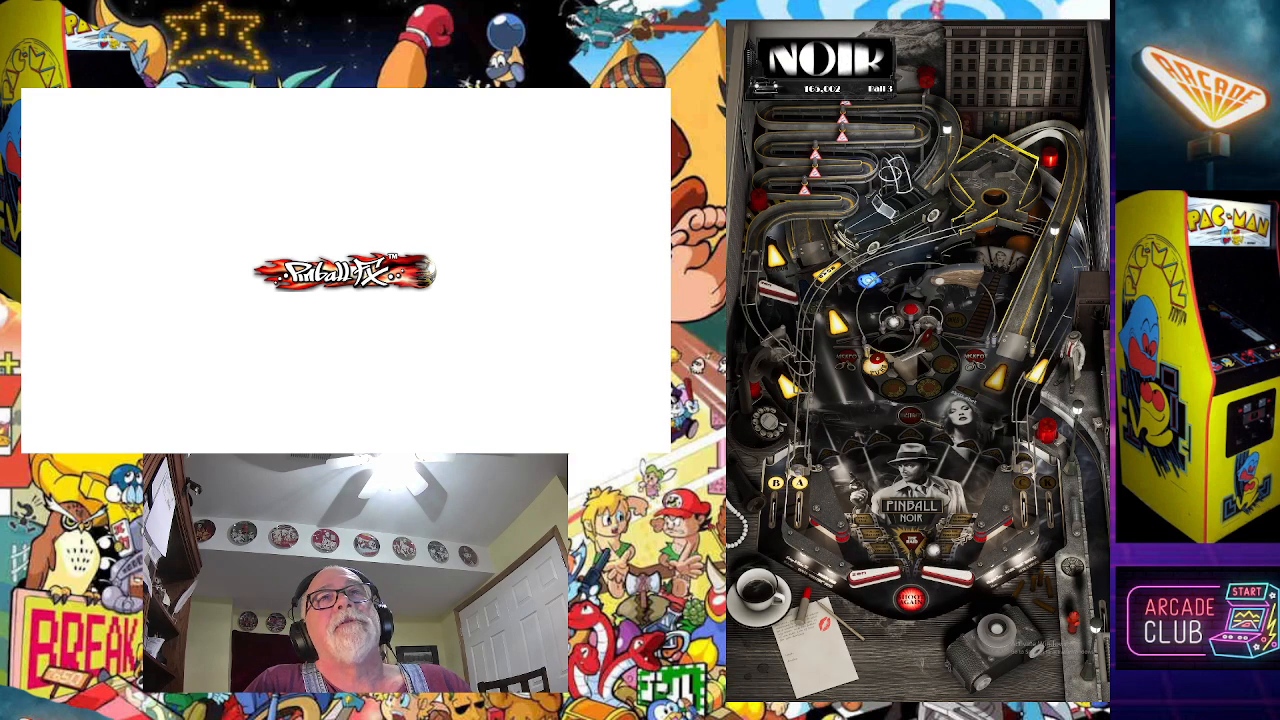
key("shift")
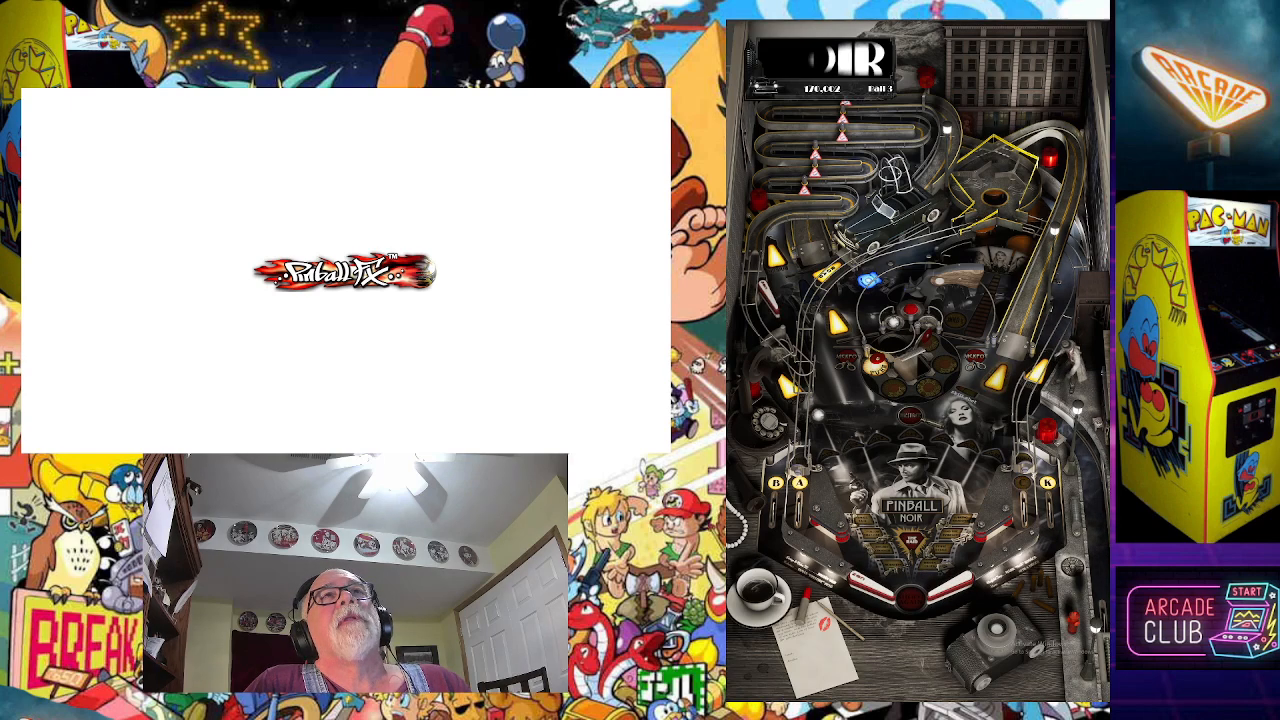
key("shift")
key("shift")
type("G Parkers Arcade")
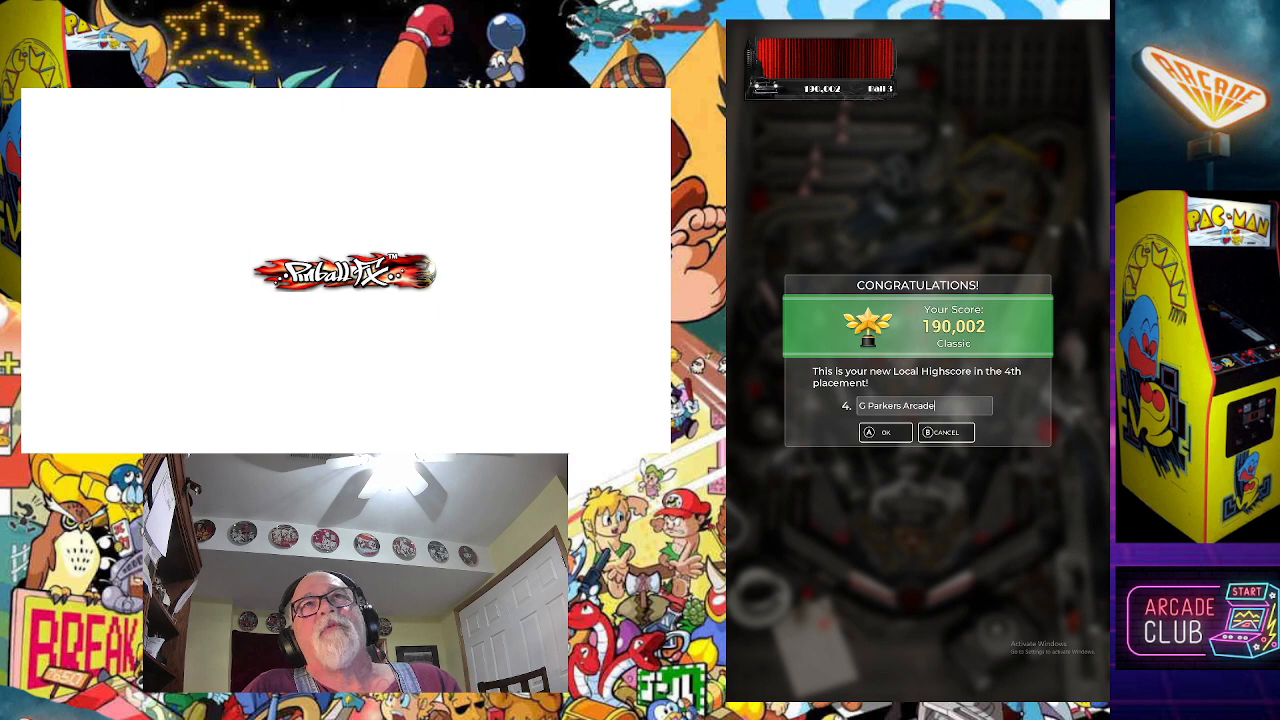
Confirm the 4th-place 190,002 name entry and show the Pinball Noir all-time leaderboards
key("Return")
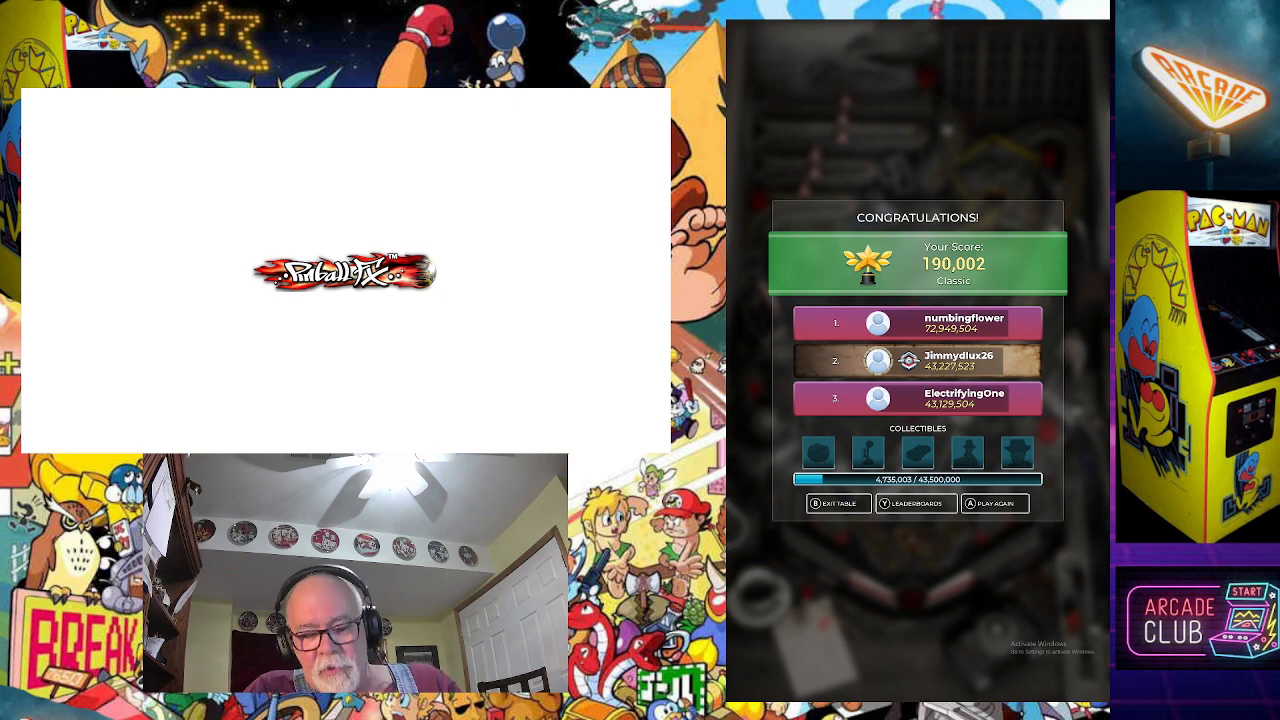
key("y")
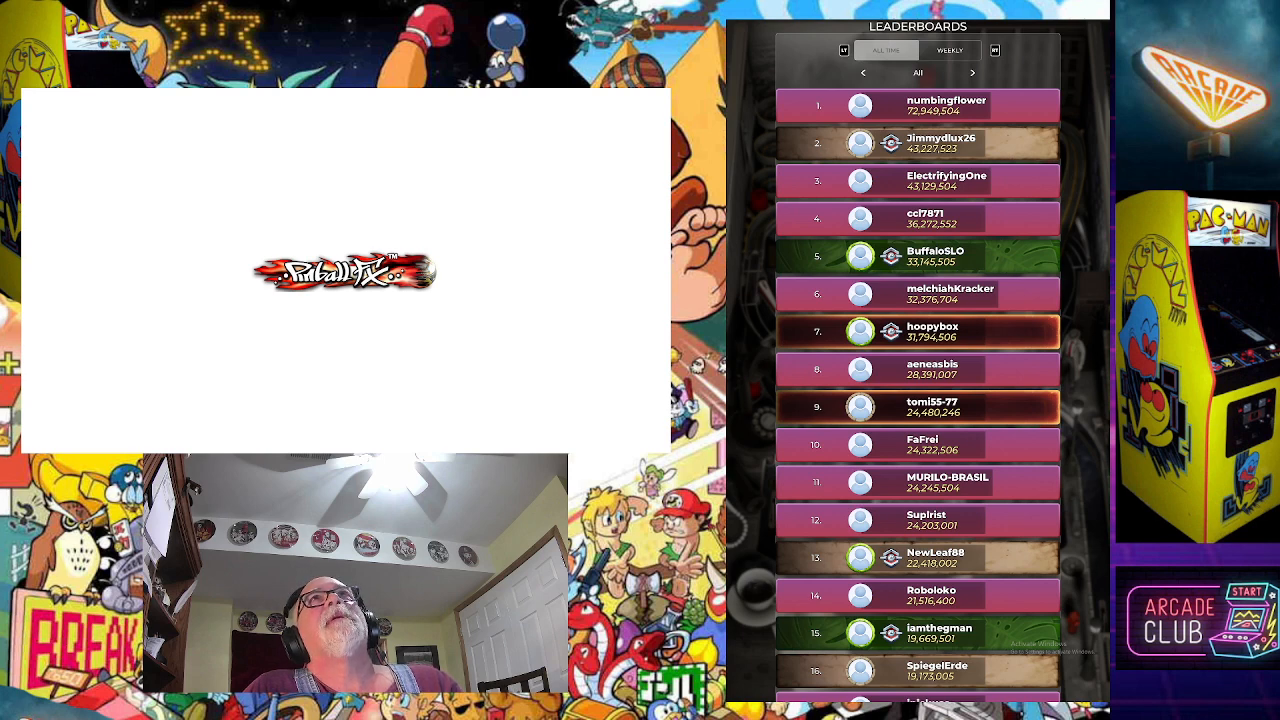
key("e")
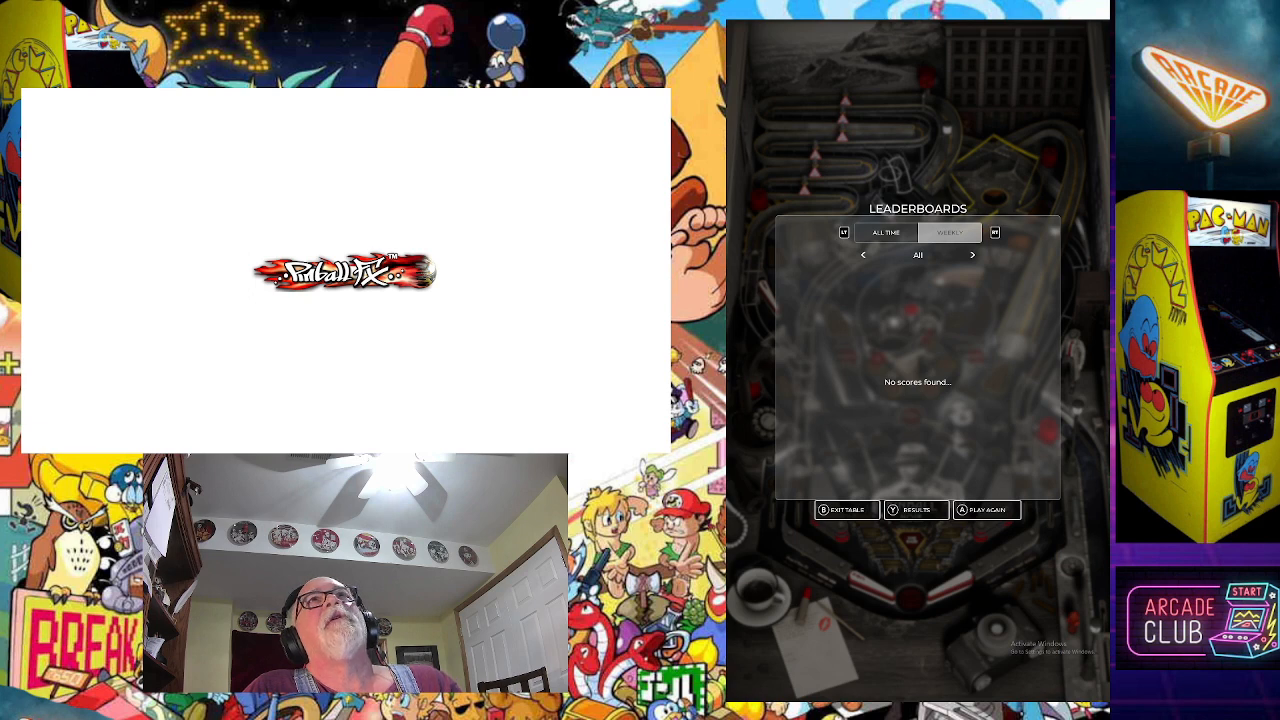
key("q")
key("e")
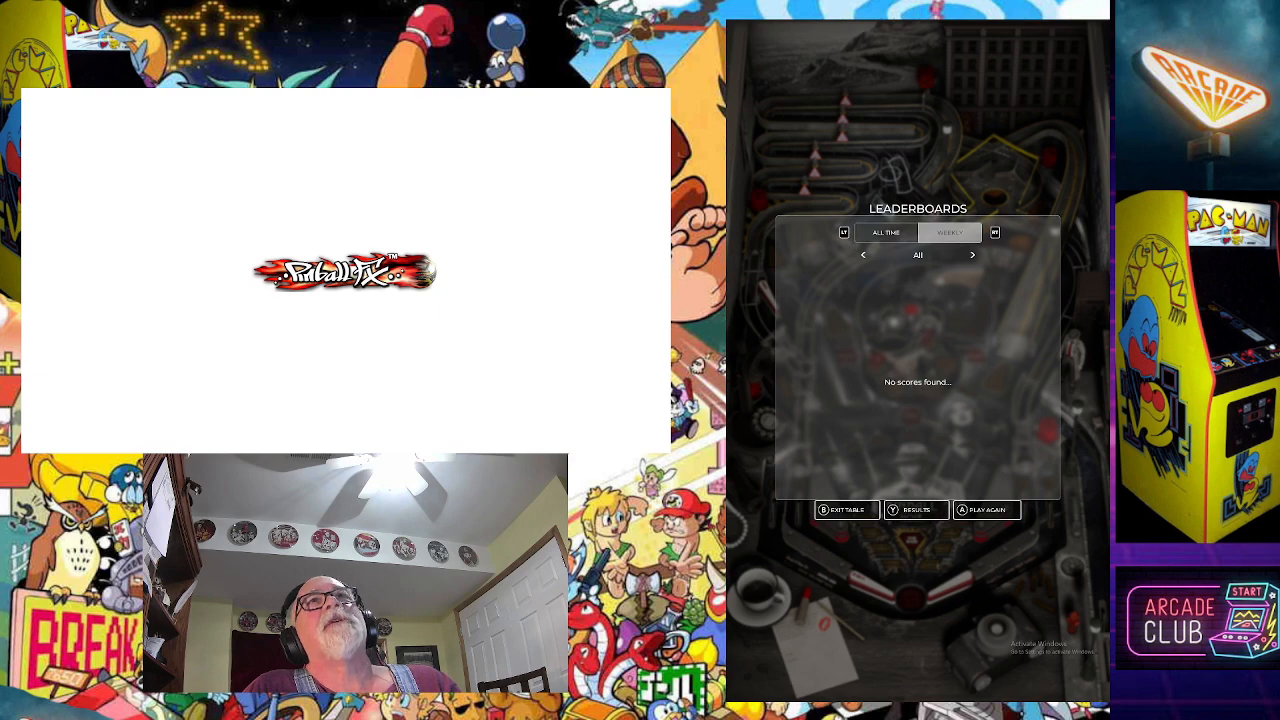
key("q")
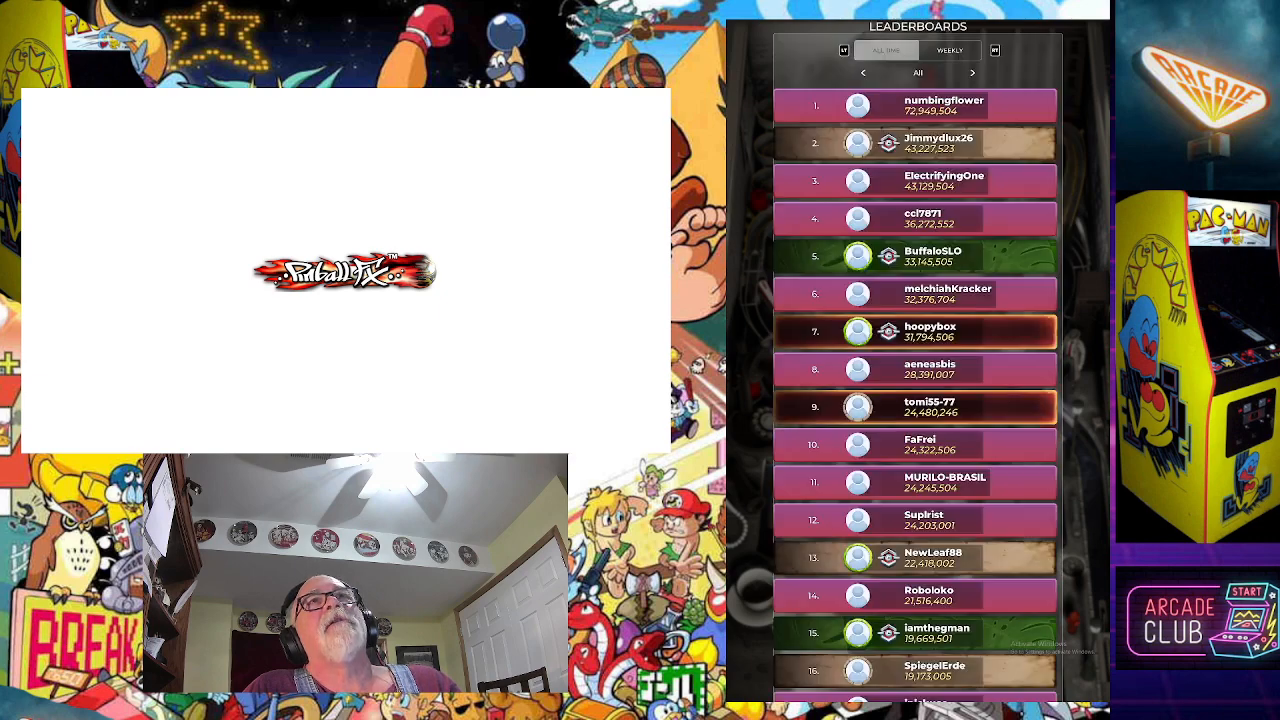